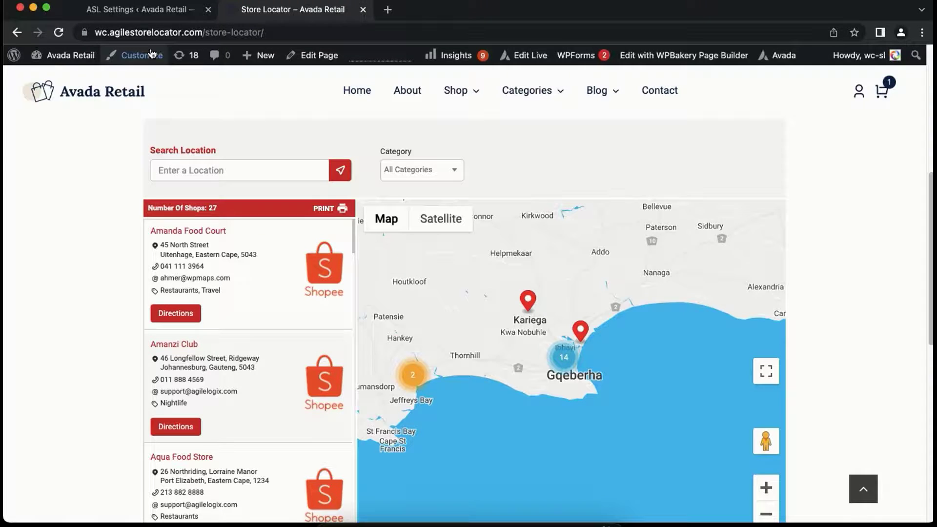
Open ASL Settings and review the General options: Search By Address (Google), Miles, Dropdown distance control.
left_click(139, 12)
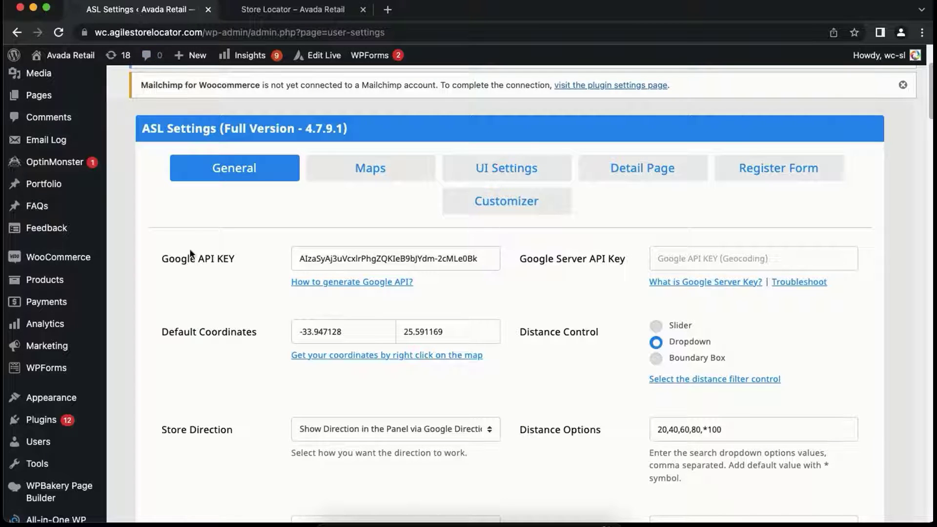
scroll(197, 295, "down", 2)
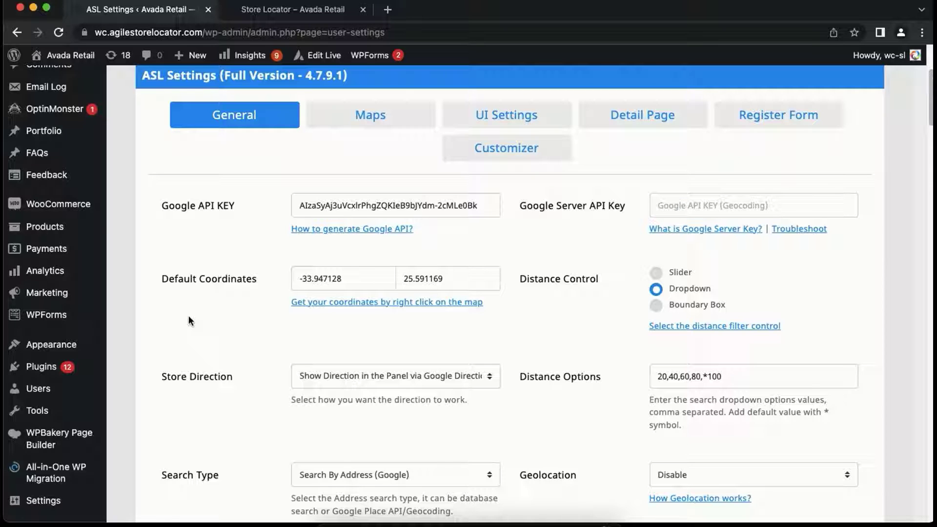
scroll(188, 320, "down", 10)
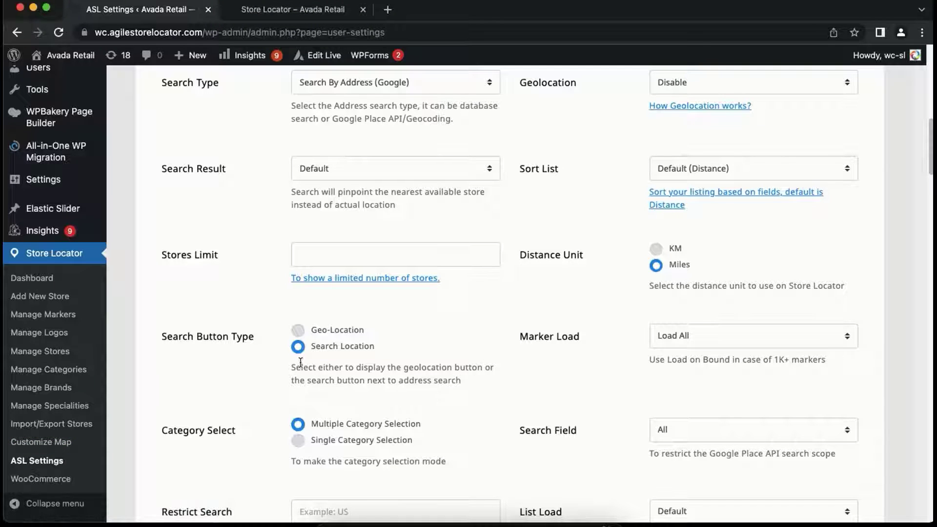
scroll(465, 165, "up", 4)
scroll(491, 164, "up", 9)
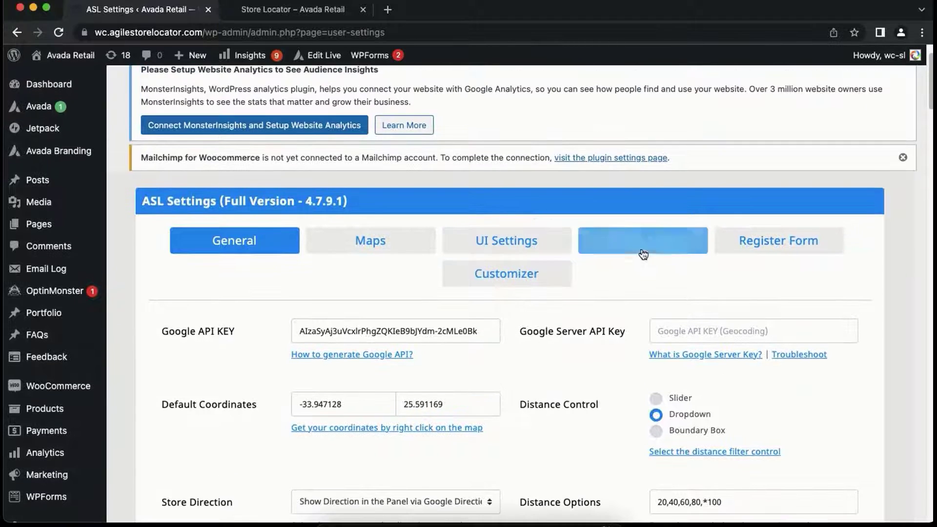
left_click(644, 253)
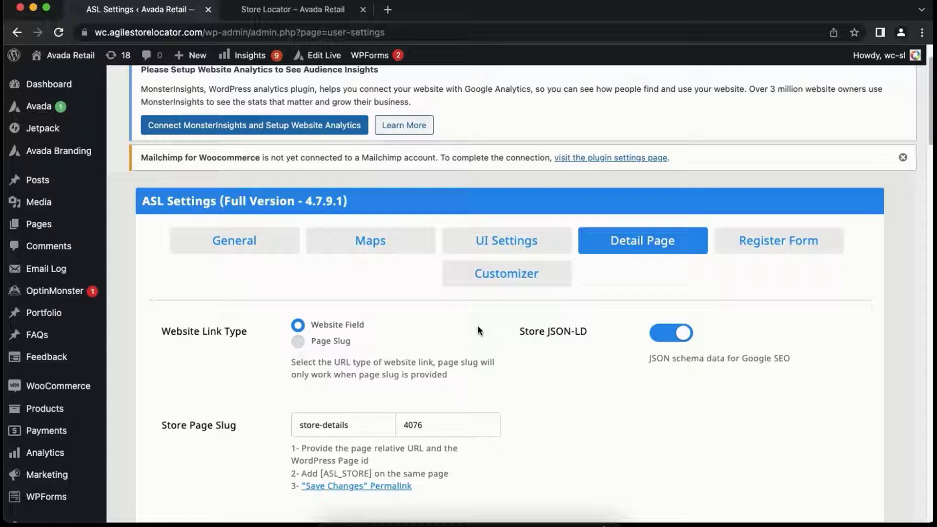
scroll(477, 326, "down", 2)
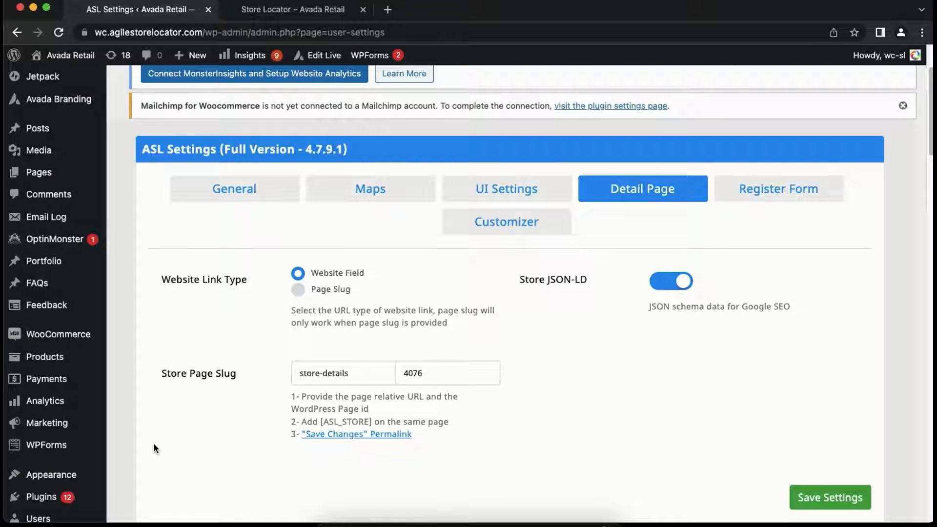
scroll(153, 442, "down", 1)
scroll(154, 438, "down", 7)
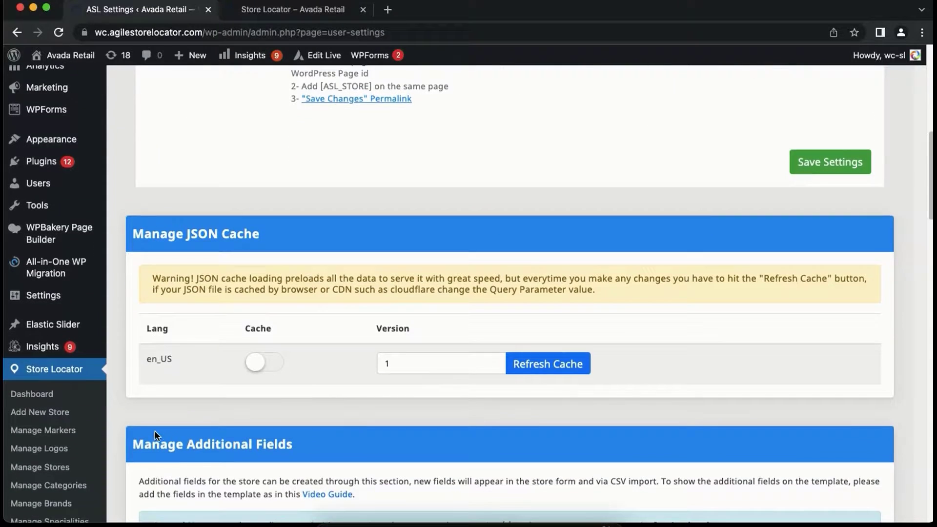
scroll(155, 430, "down", 1)
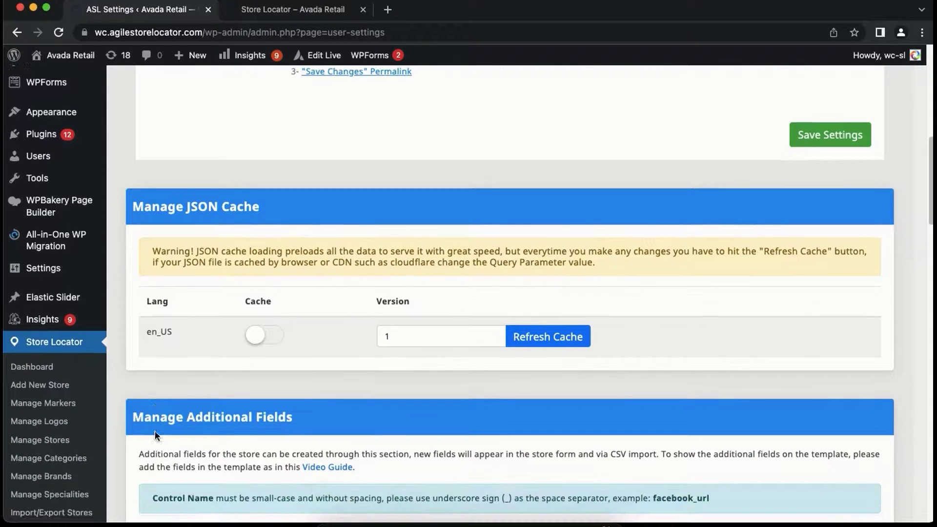
Open Store Locator's Manage Stores list, with Amanda Food Court at the top.
left_click(60, 448)
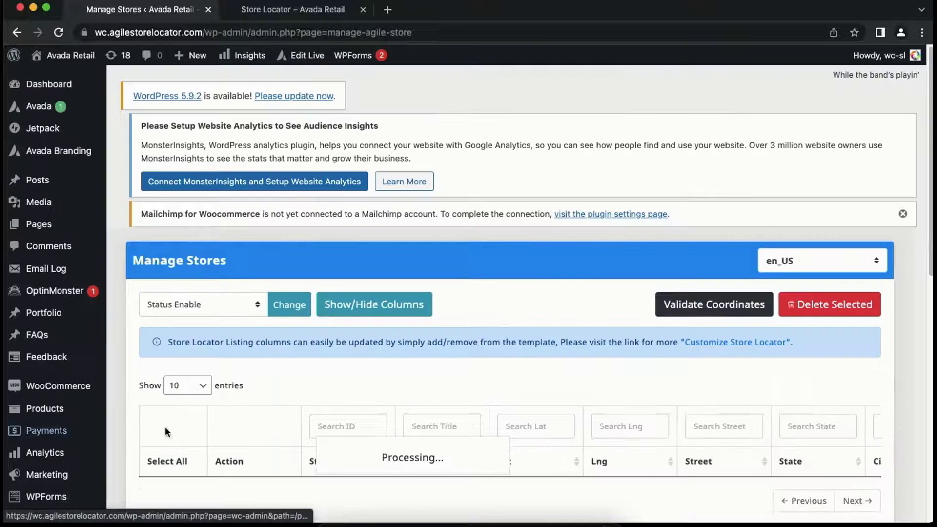
scroll(453, 458, "down", 1)
scroll(453, 458, "down", 3)
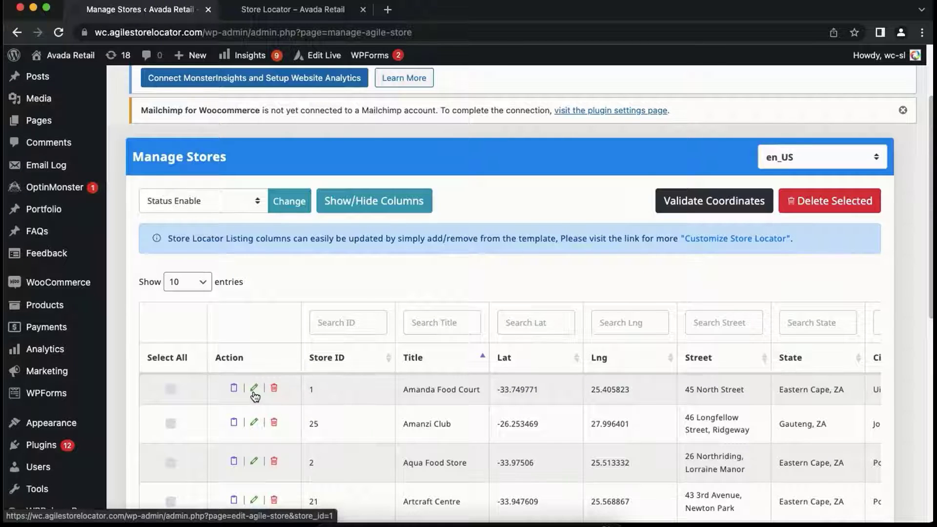
left_click(254, 390)
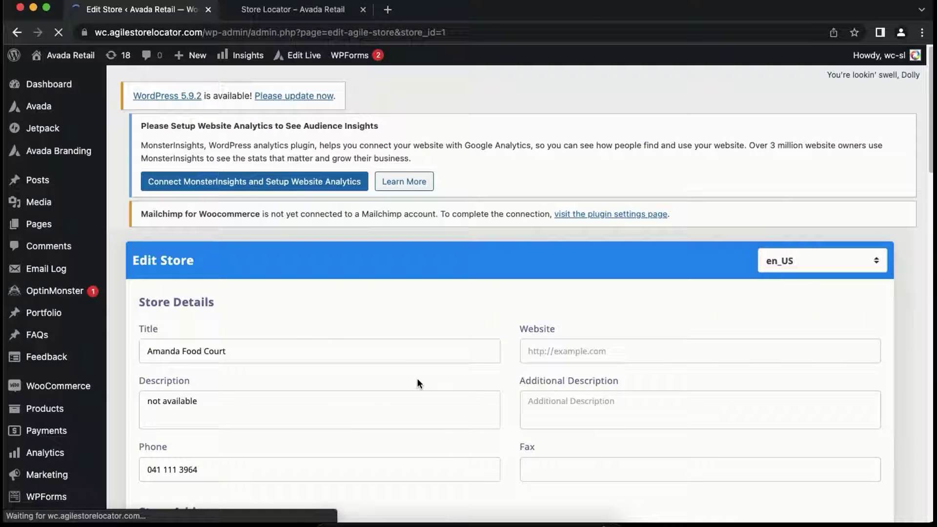
left_click(529, 350)
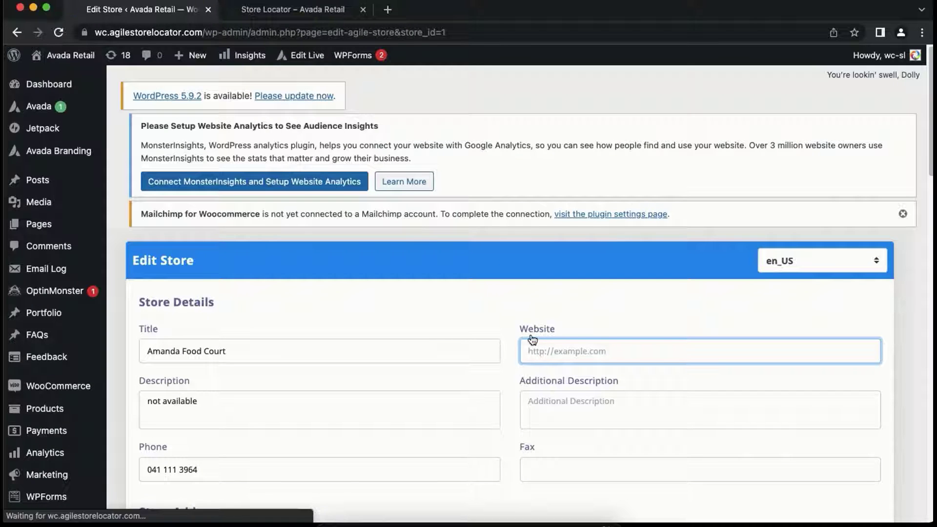
type("http")
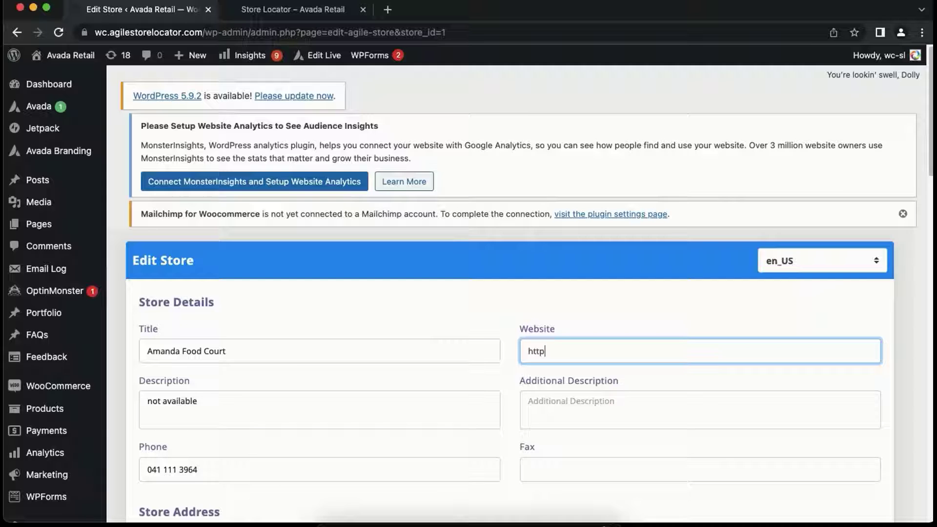
type("s://www.agilestorelo")
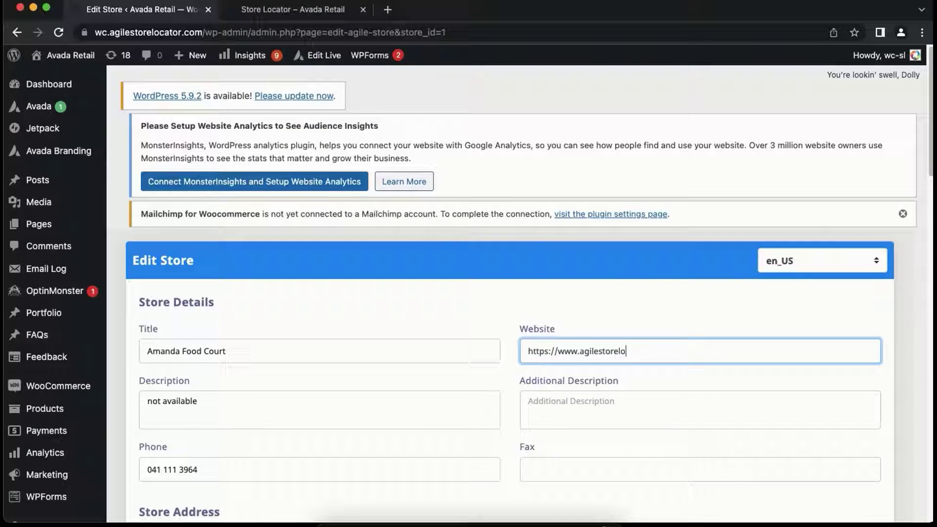
type("cator.com")
left_click(661, 318)
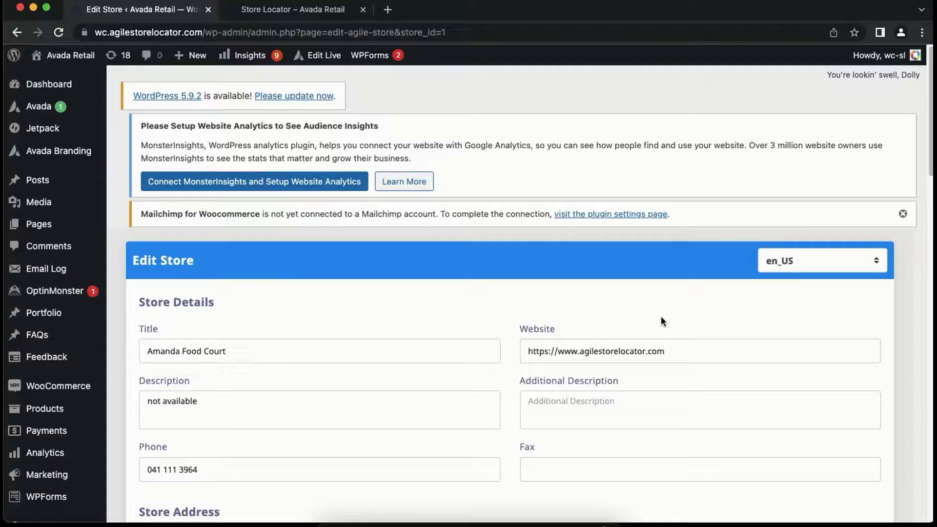
scroll(661, 318, "down", 3)
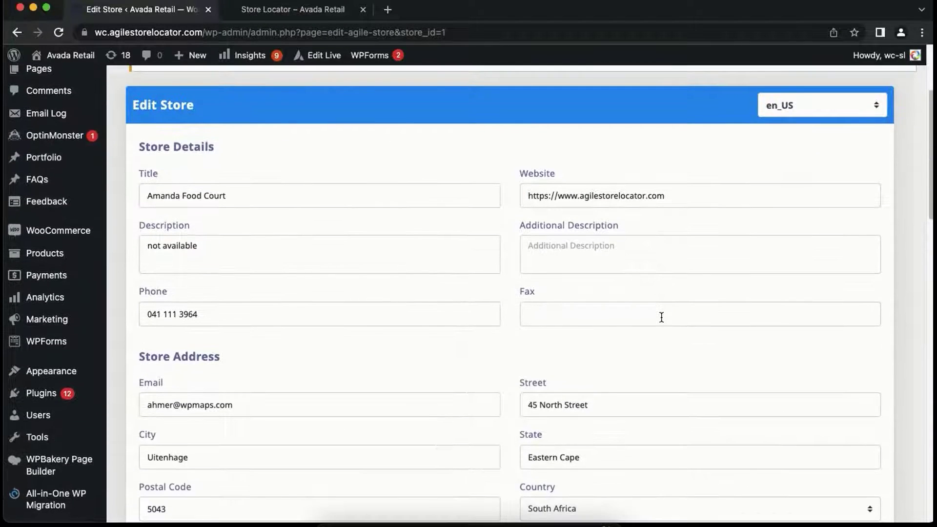
scroll(661, 317, "down", 8)
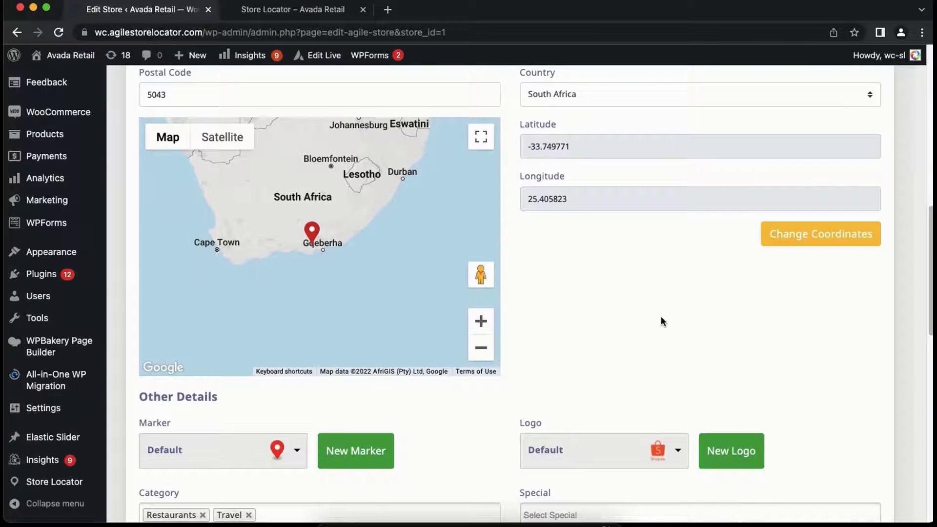
scroll(661, 321, "down", 10)
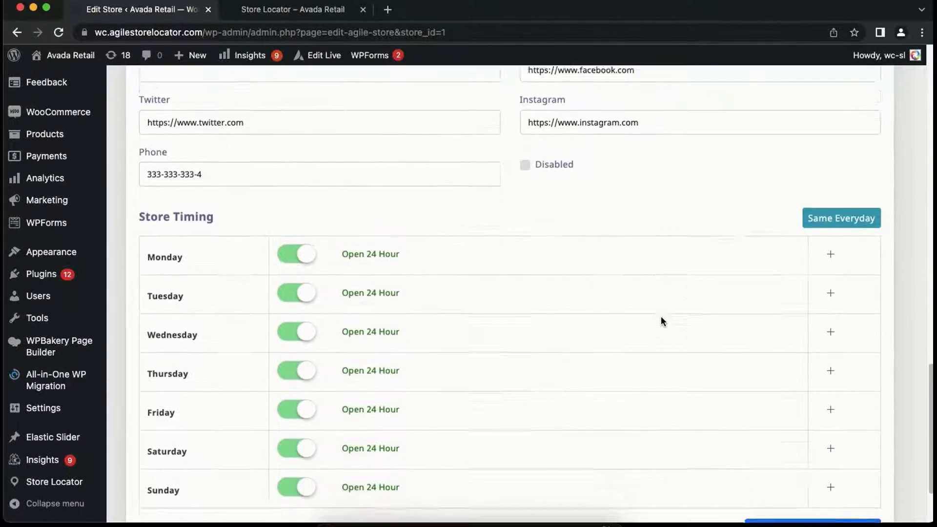
scroll(661, 321, "down", 2)
left_click(821, 439)
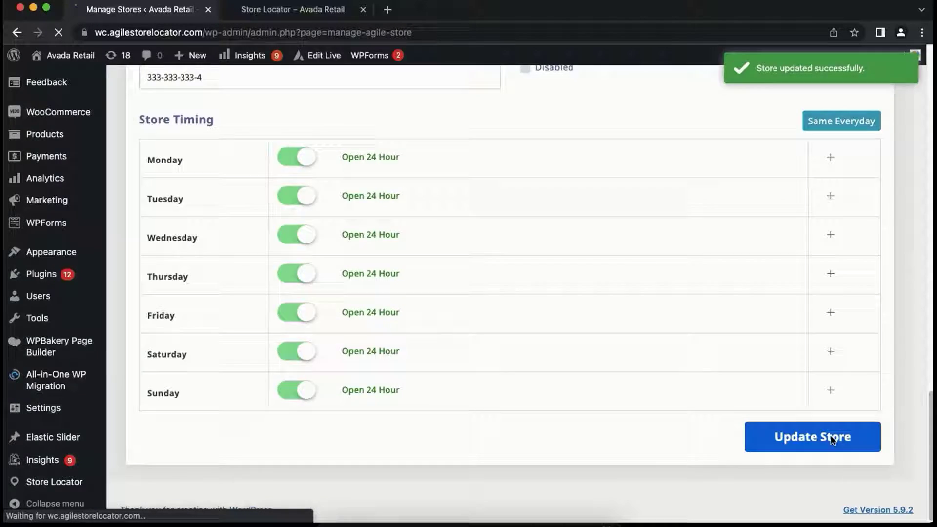
scroll(426, 411, "down", 2)
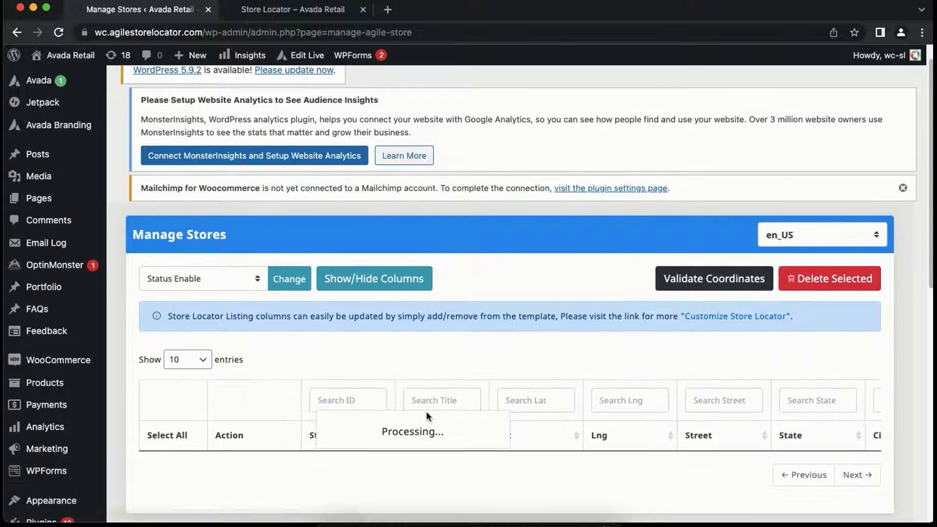
scroll(426, 411, "down", 1)
Sort the stores by Title and return to the live Store Locator page.
left_click(419, 312)
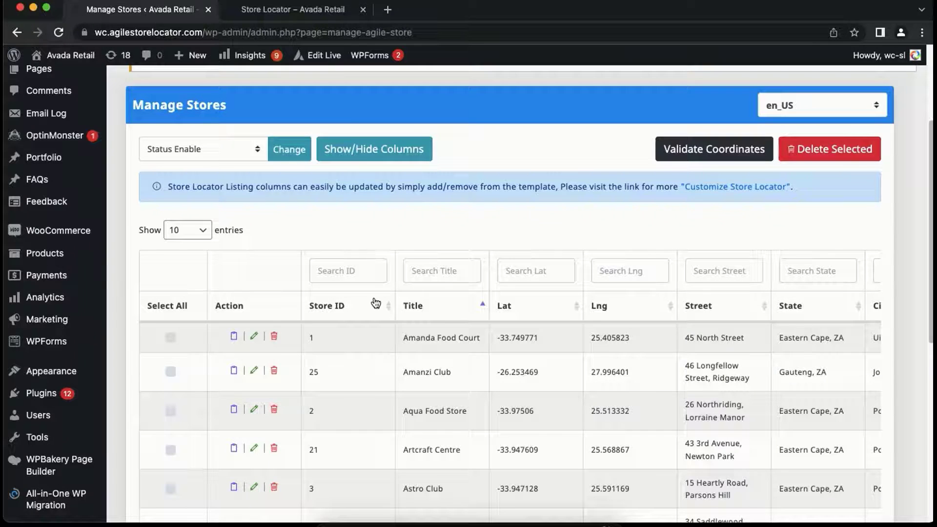
left_click(263, 10)
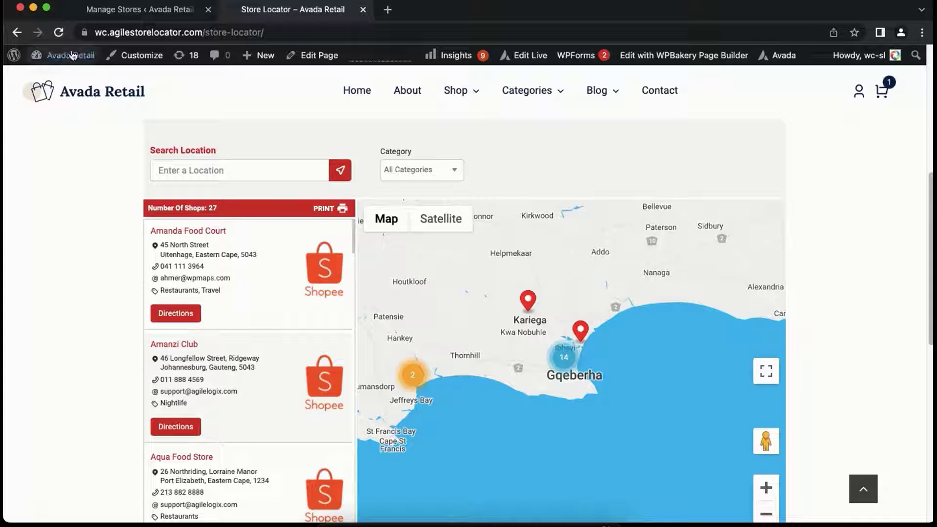
Reload the Store Locator to confirm Amanda Food Court's new Website button, then return to Manage Stores.
left_click(59, 33)
left_click(60, 34)
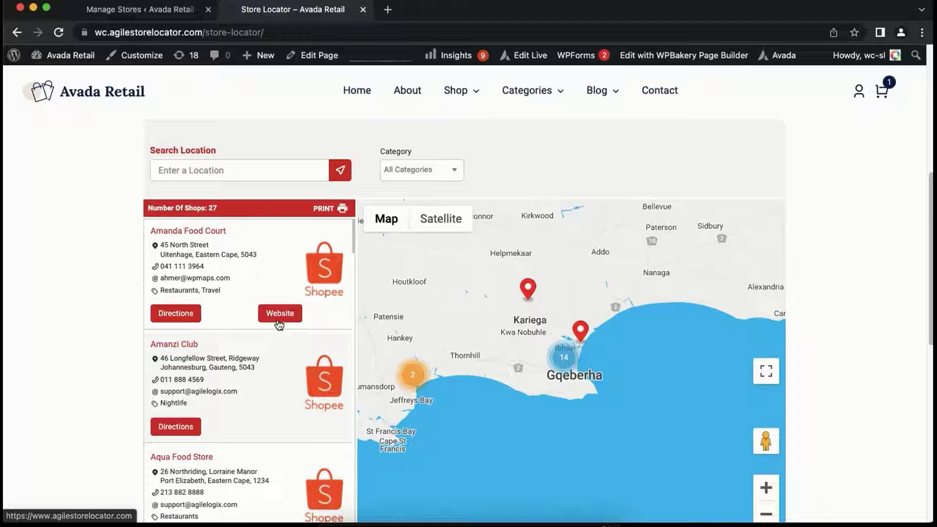
left_click(167, 18)
On the ASL Detail Page tab, set Website Link Type to Page Slug and save settings.
scroll(136, 271, "down", 3)
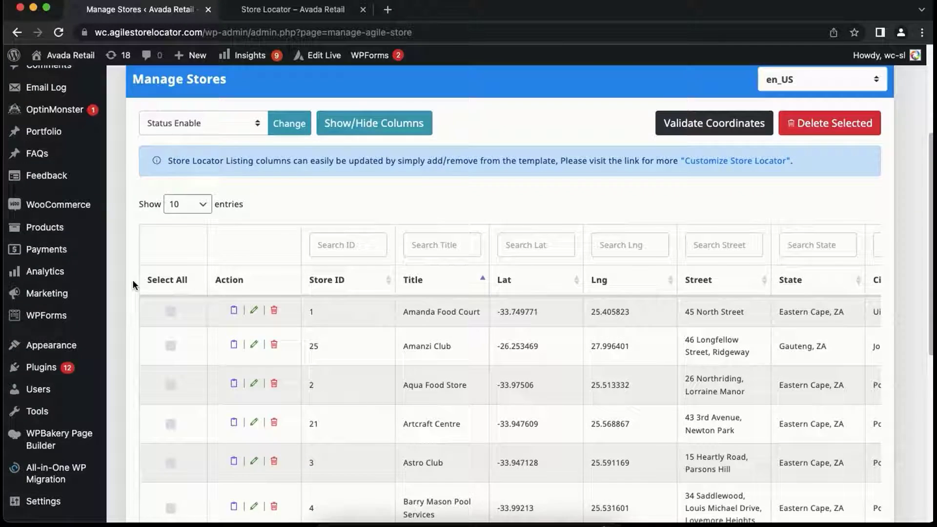
scroll(129, 294, "down", 4)
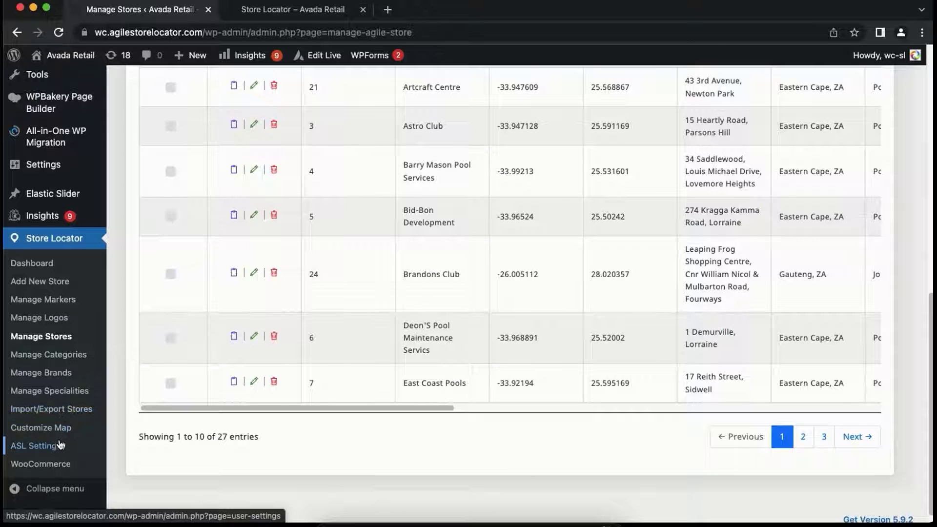
left_click(61, 444)
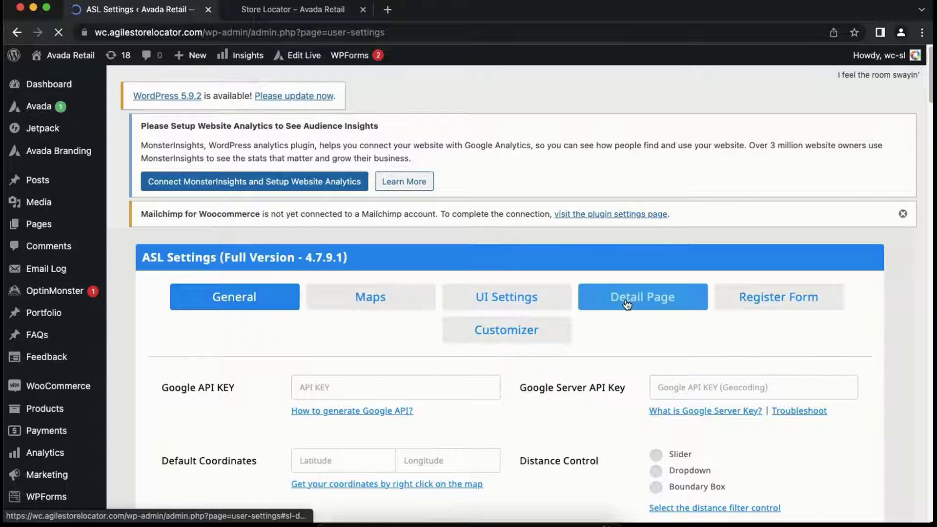
left_click(627, 302)
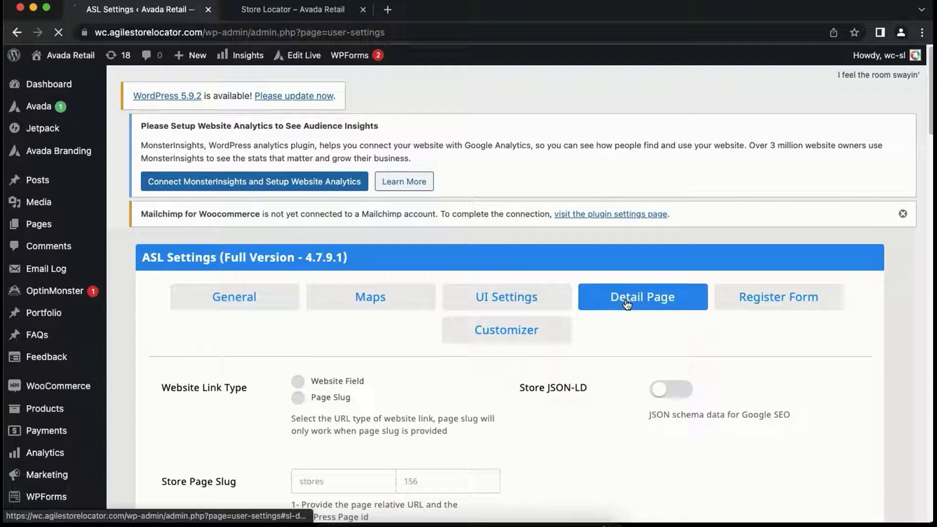
scroll(599, 319, "down", 4)
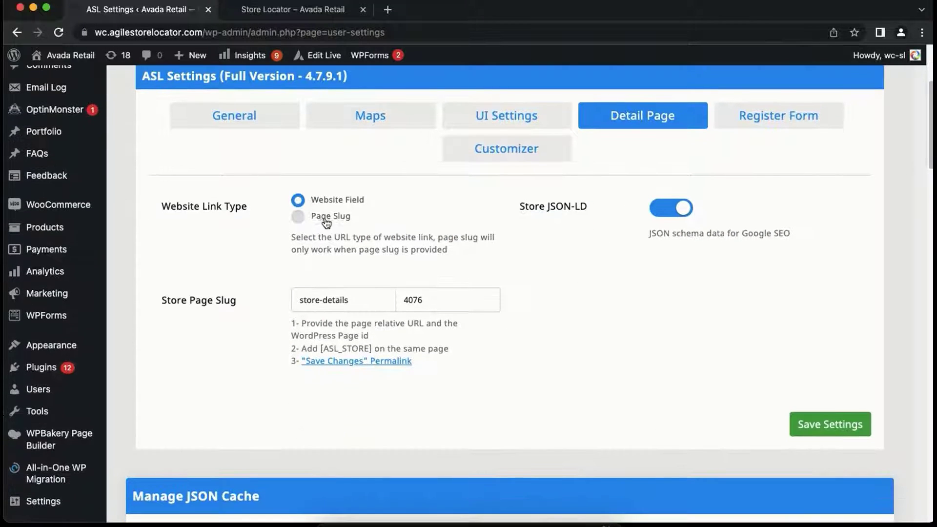
left_click(298, 217)
left_click(829, 426)
scroll(124, 293, "up", 4)
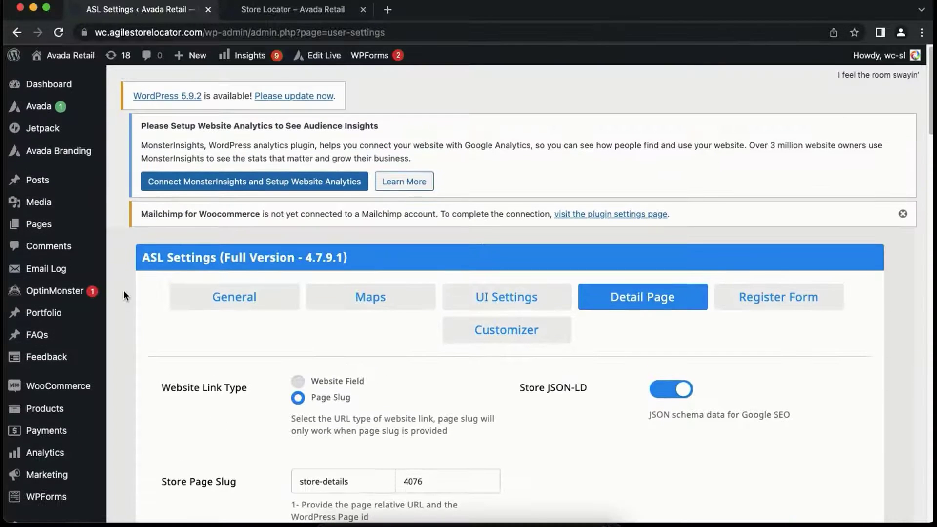
Publish a page titled 'Store Locator' containing [ASL_STORELOCATOR], then copy its page id 4083.
mouse_move(100, 226)
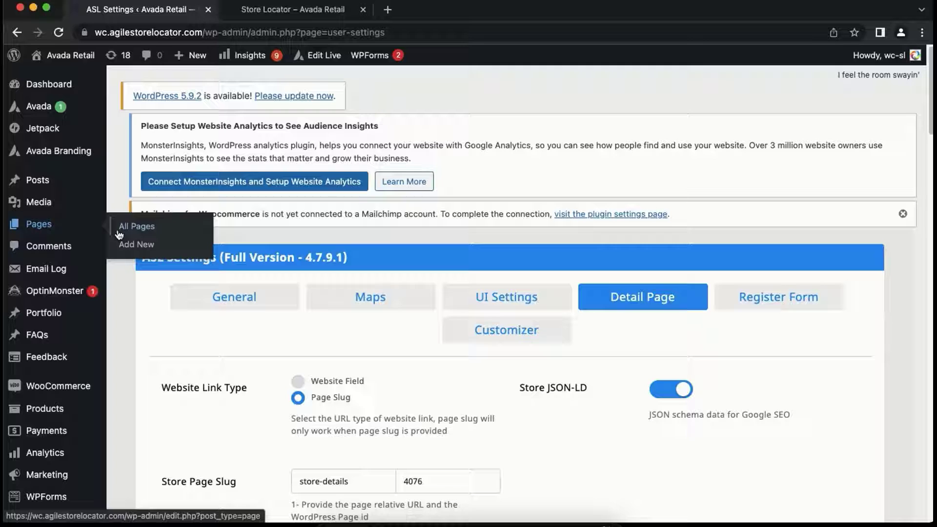
left_click(126, 232)
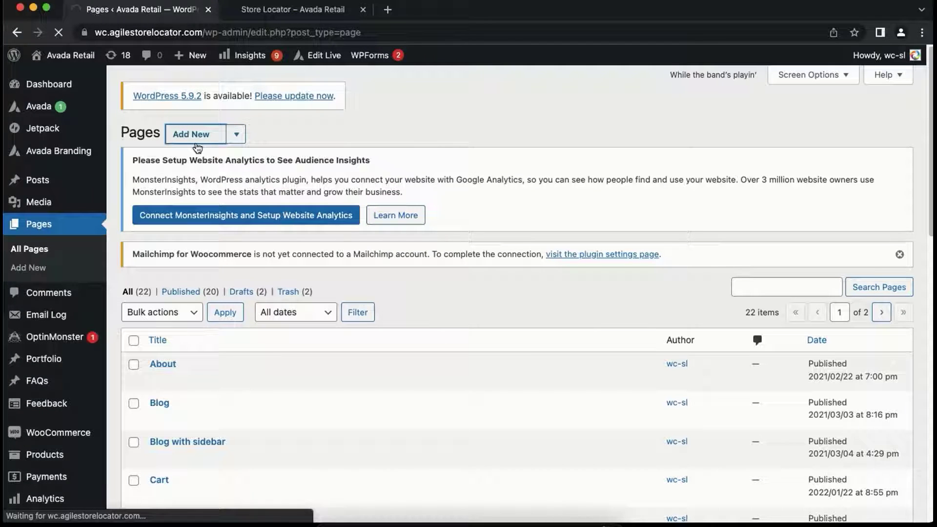
left_click(198, 146)
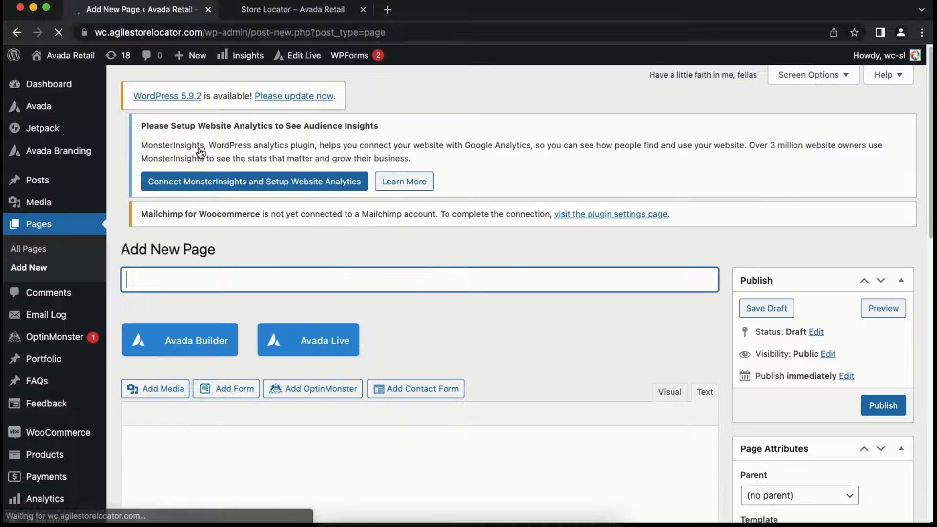
type("Store")
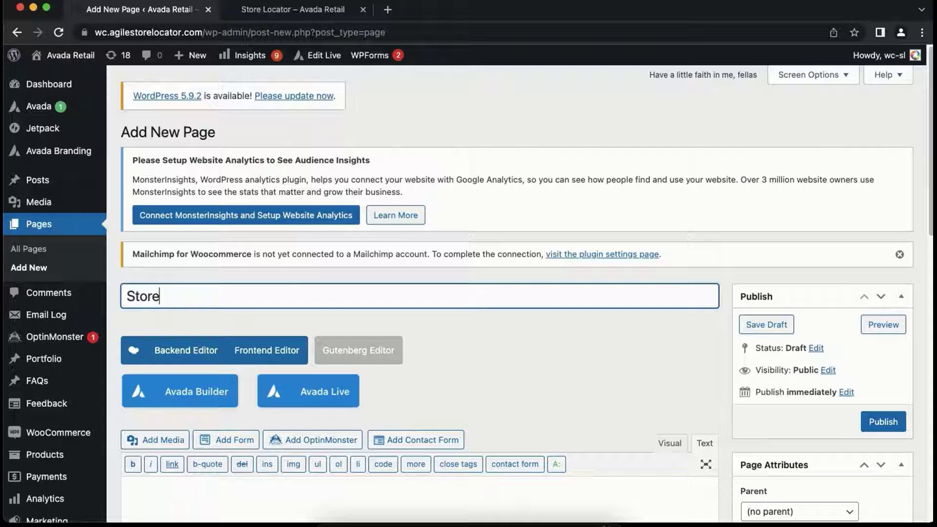
type(" Locator")
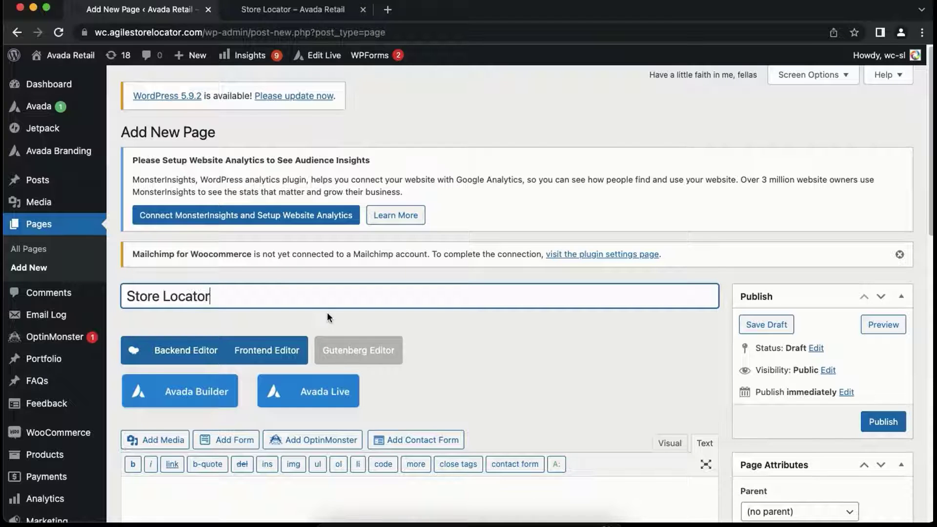
left_click(394, 503)
type("[ASL_STORELOCATOR]")
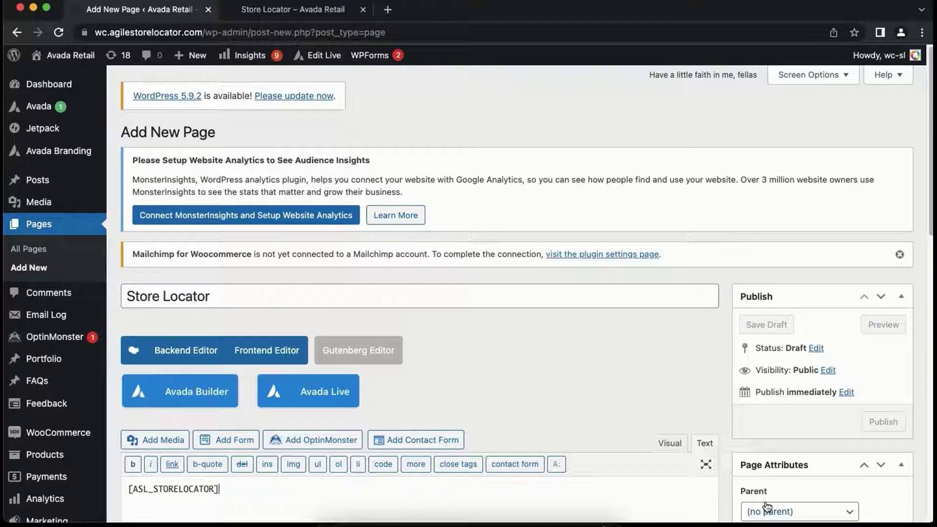
scroll(765, 508, "down", 5)
left_click(881, 298)
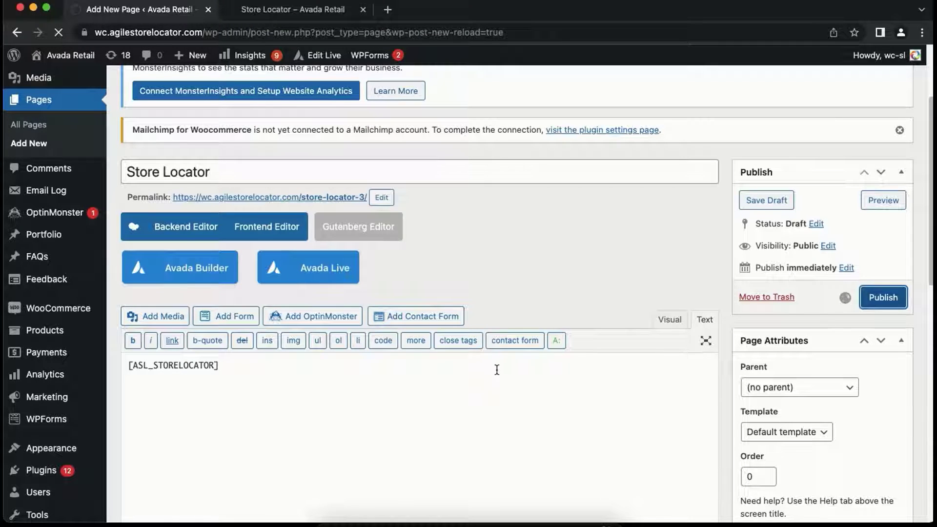
double_click(330, 33)
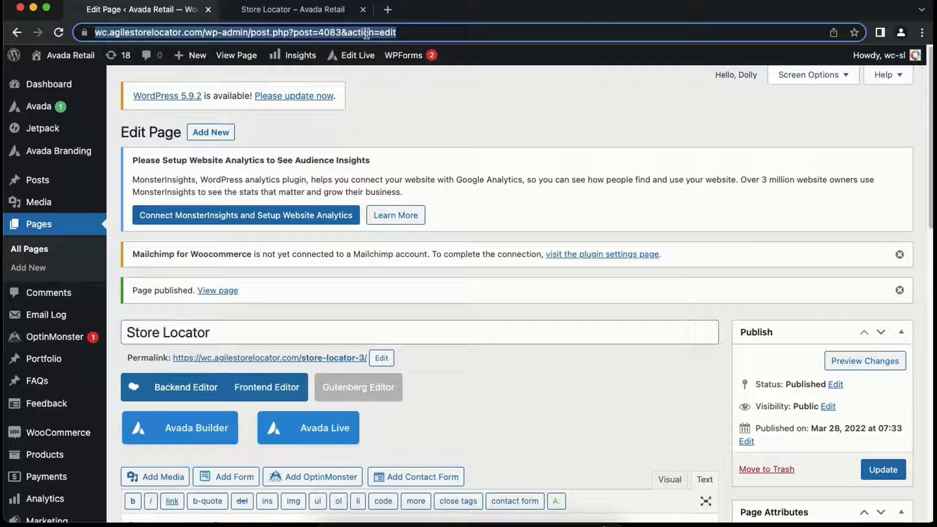
Leave the Store Locator page editor for Store Locator > ASL Settings in the admin sidebar.
scroll(73, 341, "down", 5)
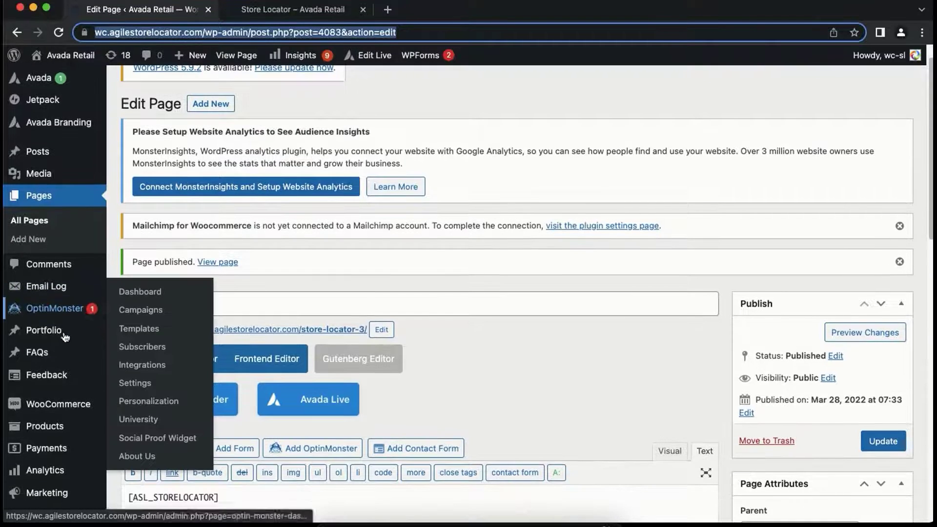
scroll(122, 390, "down", 4)
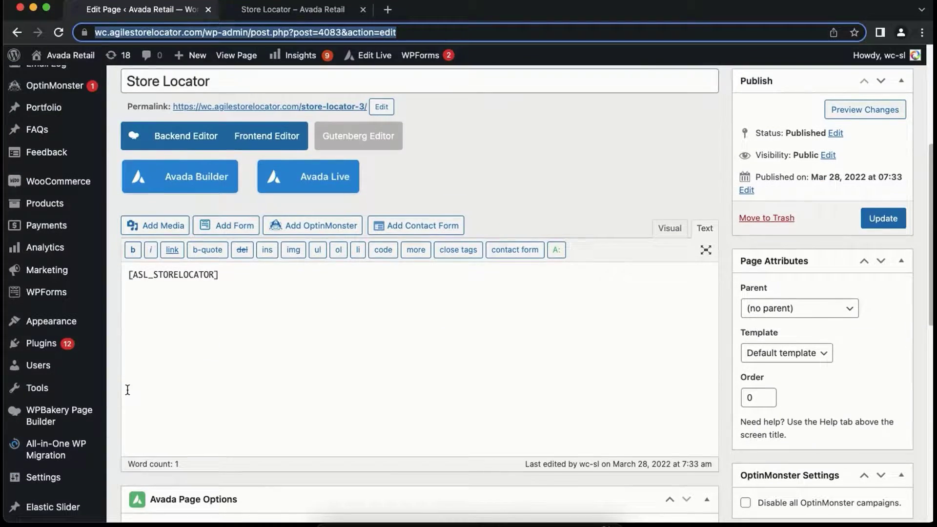
scroll(128, 389, "down", 1)
scroll(117, 415, "down", 15)
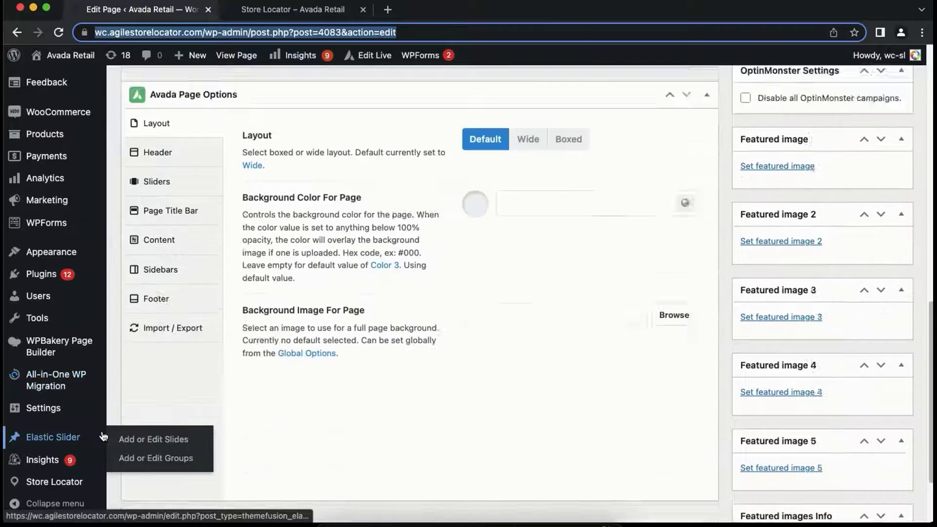
mouse_move(54, 482)
left_click(147, 439)
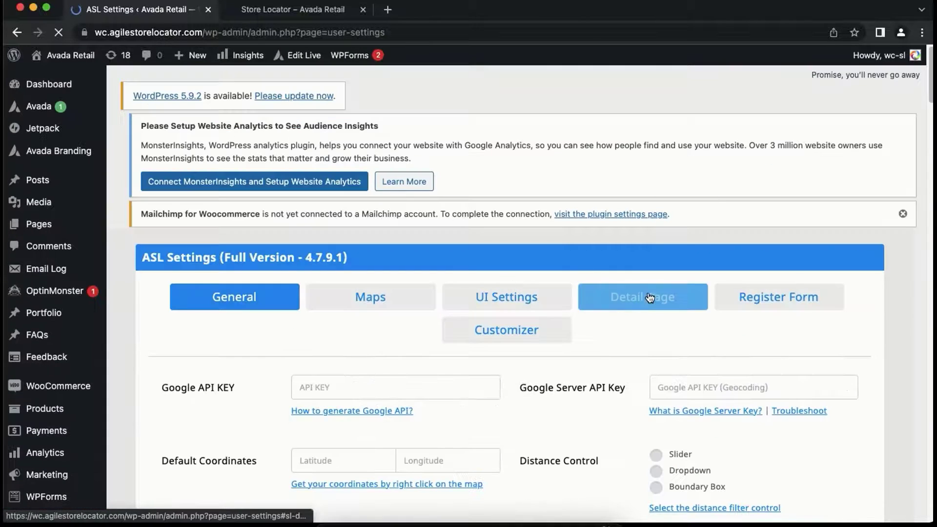
On the Detail Page tab, set page id 4083 and slug store-locator-3, then save settings.
left_click(650, 297)
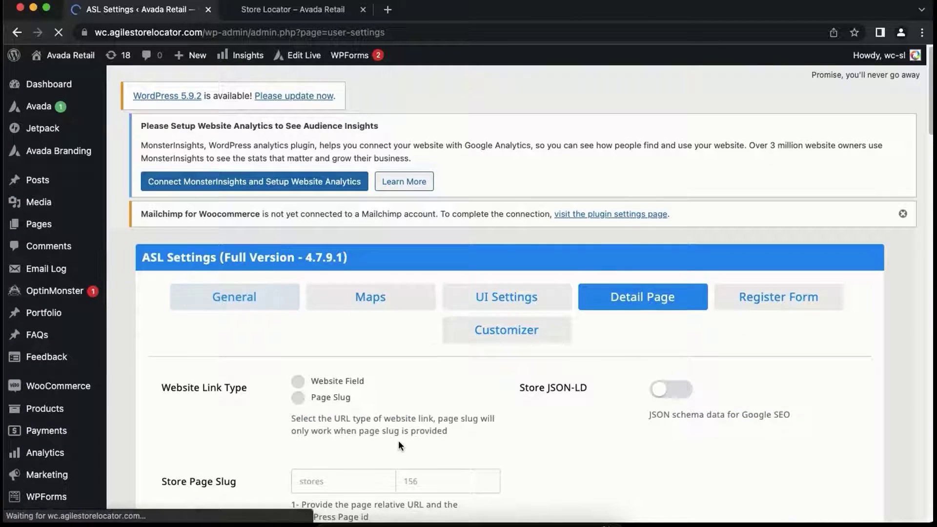
scroll(400, 434, "down", 3)
left_click(432, 348)
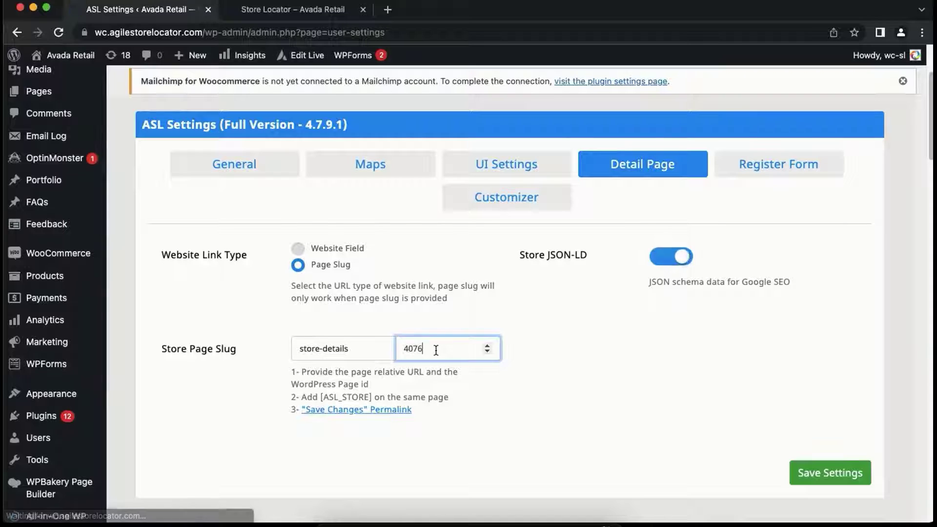
double_click(431, 348)
type(".e-4083")
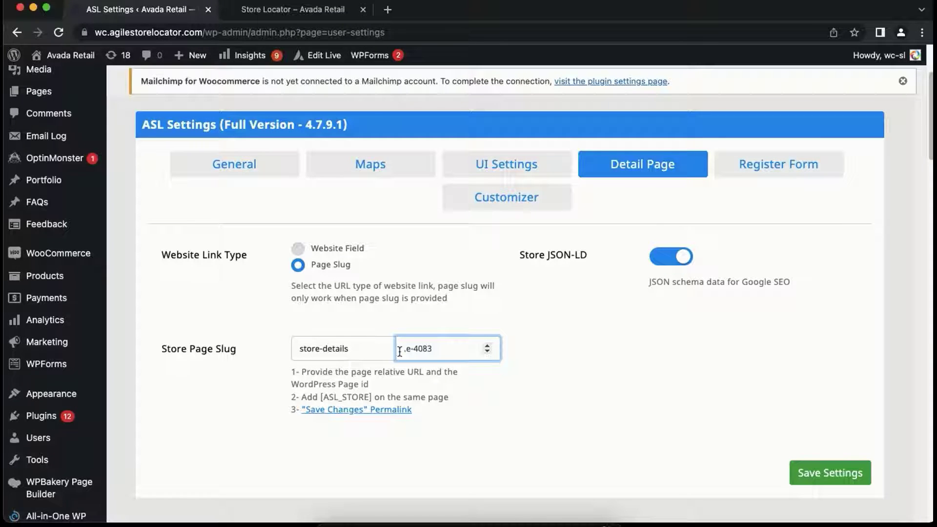
left_click_drag(415, 349, 326, 349)
key("BackSpace")
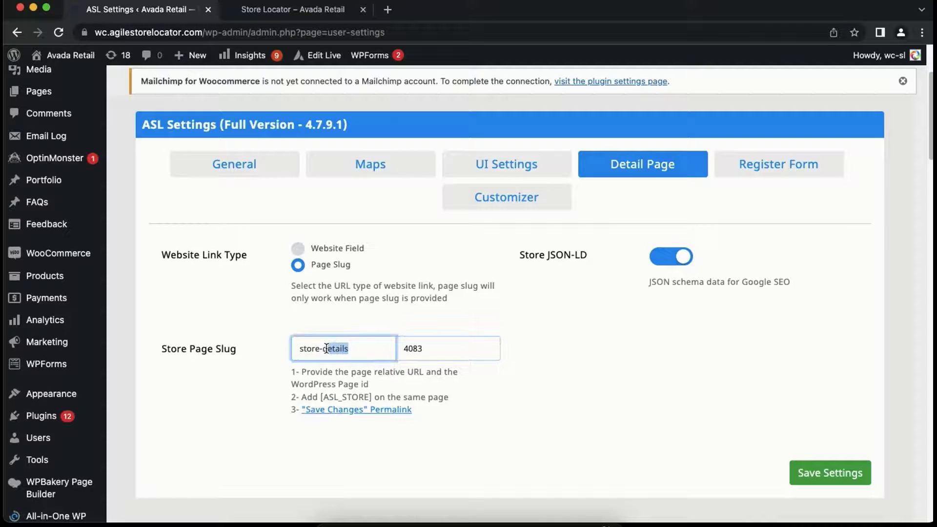
type("locator-3")
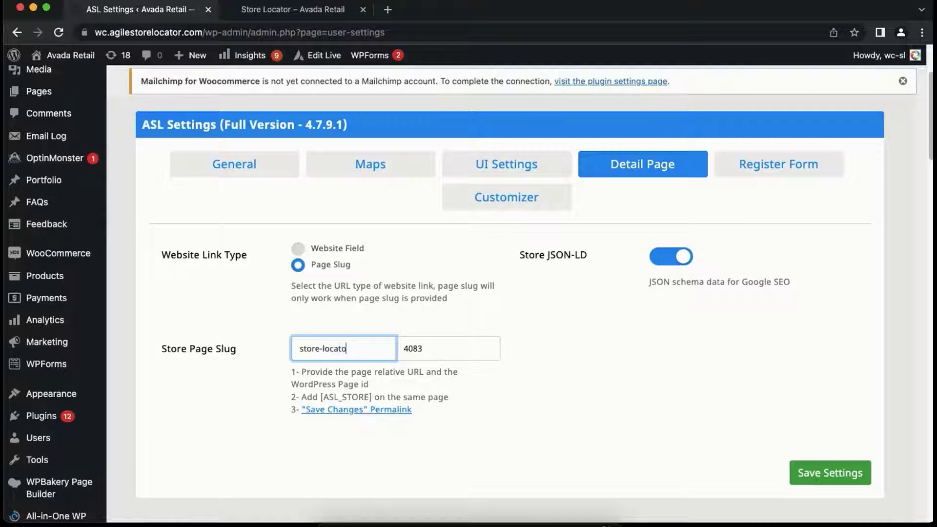
left_click(822, 477)
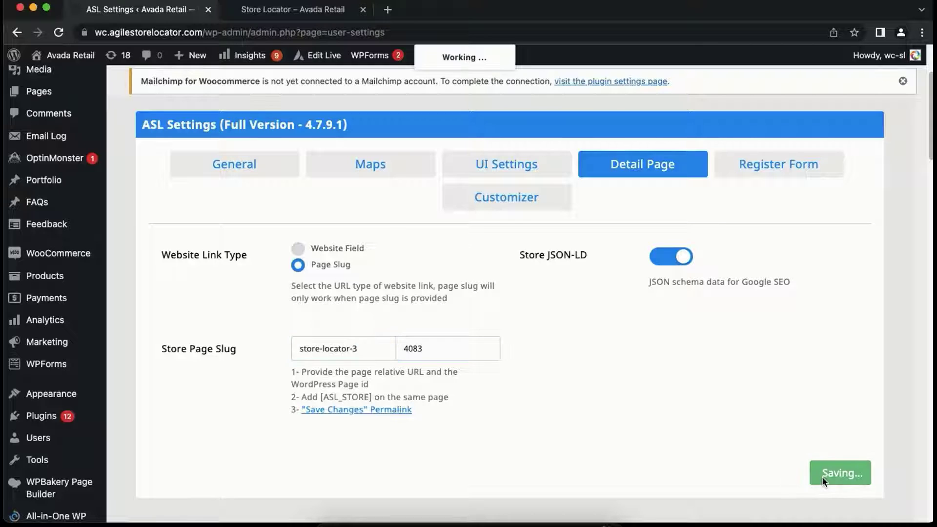
Reload the live locator and follow Amanda Food Court's Website link, which shows Page not found.
left_click(310, 16)
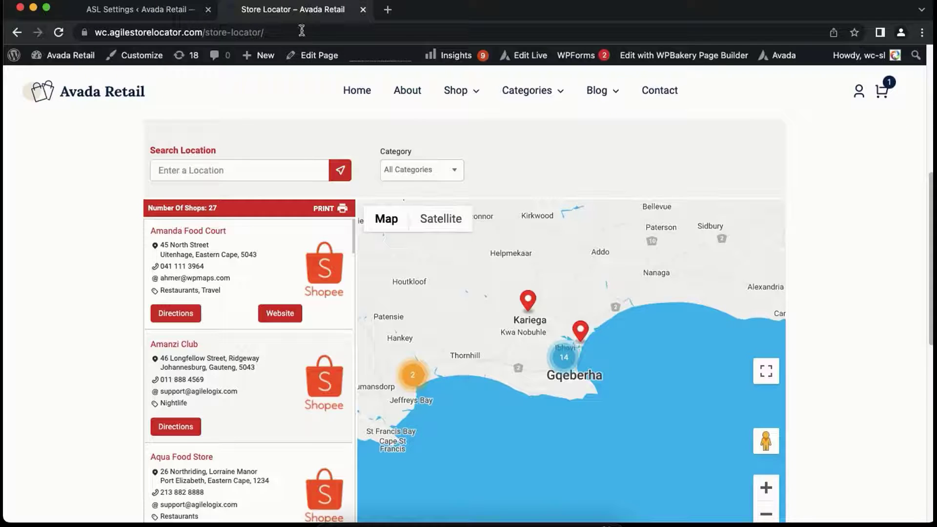
left_click(59, 32)
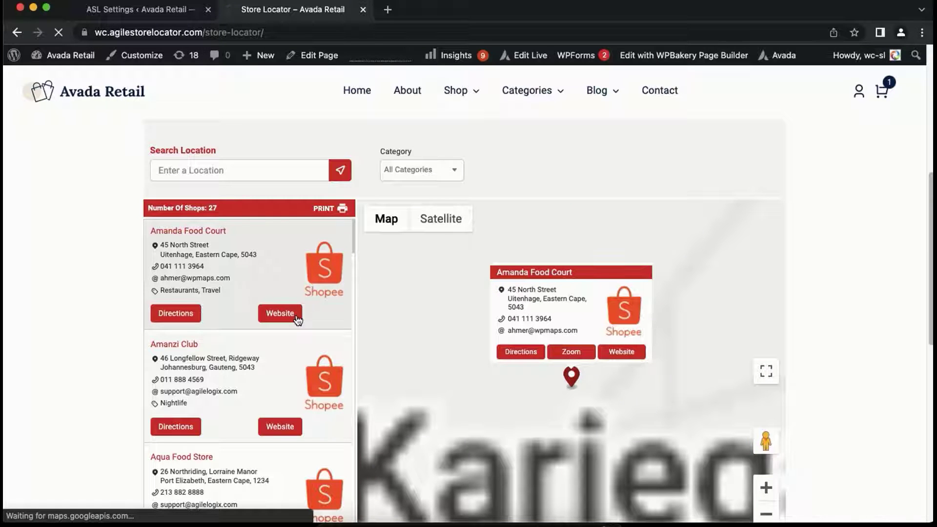
left_click(291, 318)
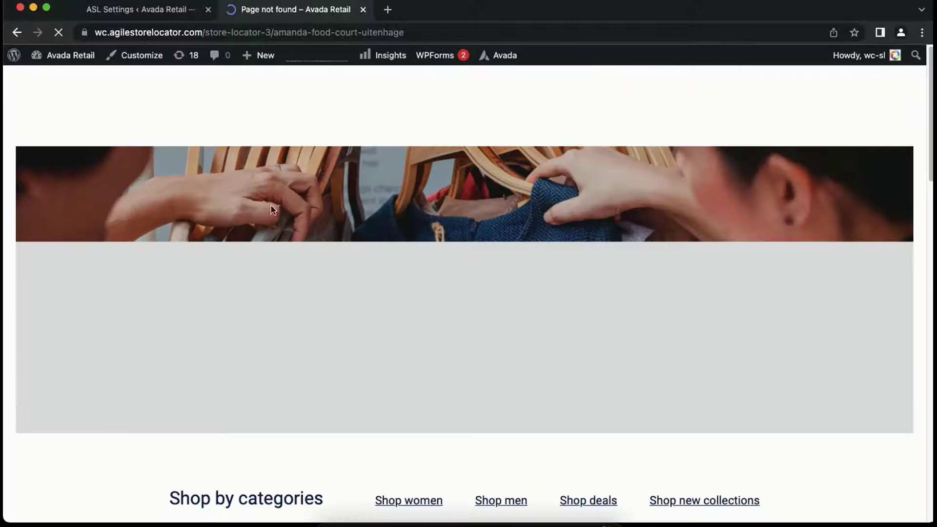
left_click(160, 12)
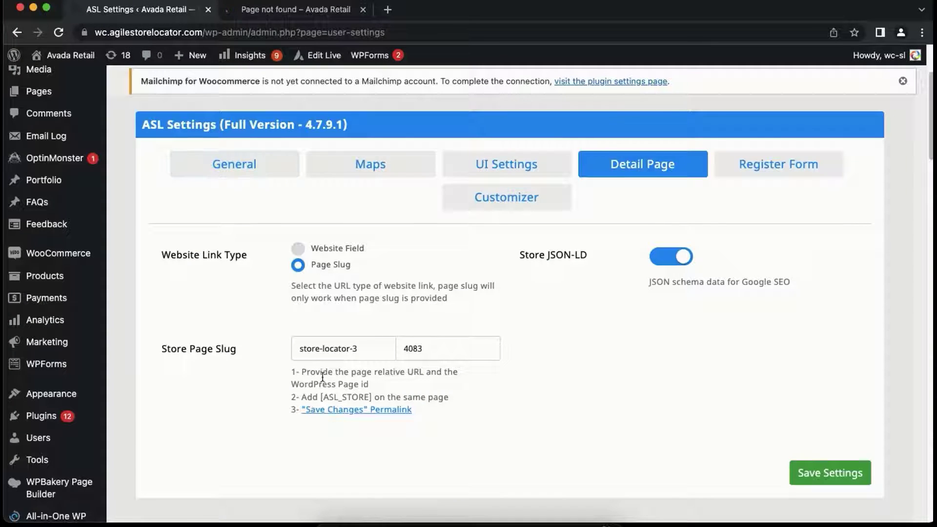
Submit the Permalink Settings unchanged so the /store-locator/ page slug is recognized.
left_click(359, 413)
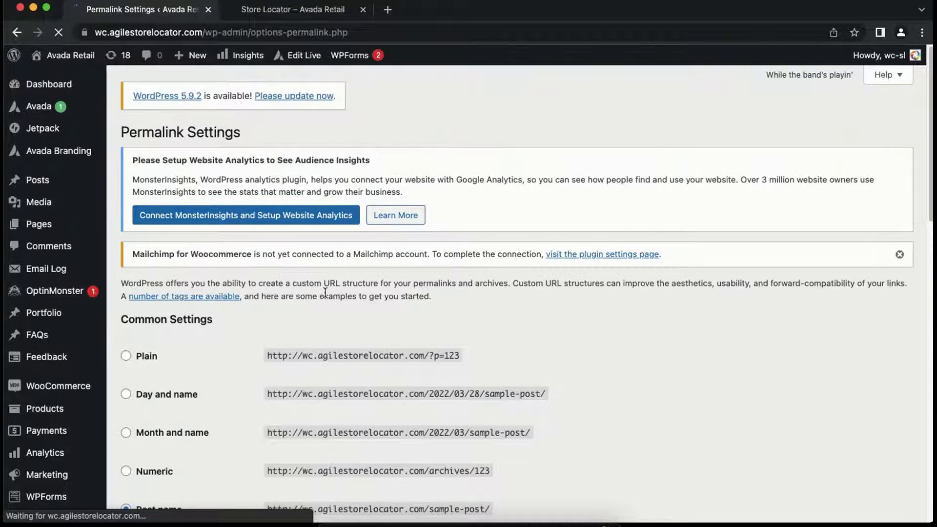
scroll(325, 292, "down", 15)
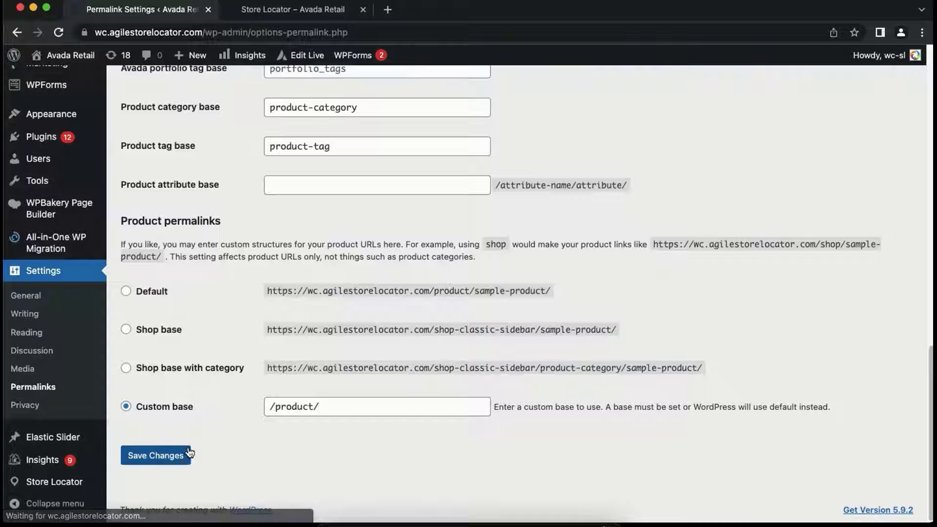
left_click(181, 457)
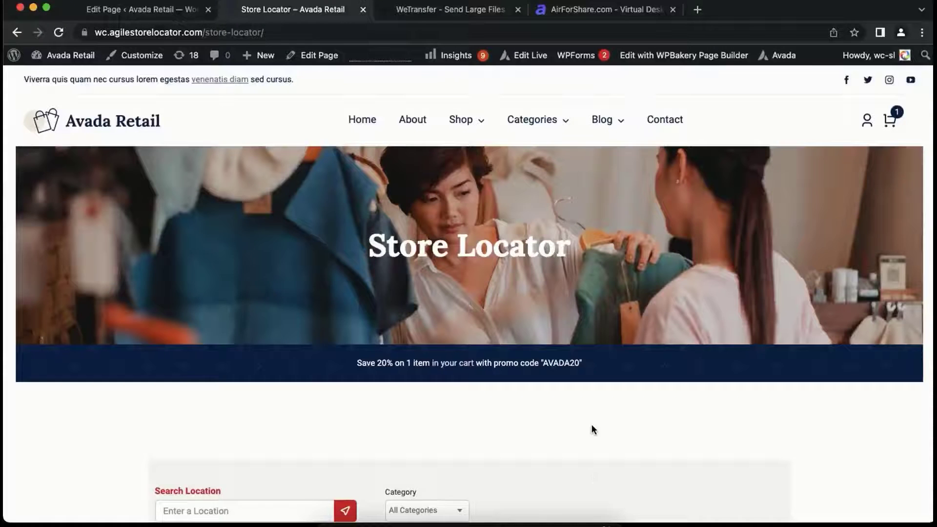
scroll(570, 388, "down", 1)
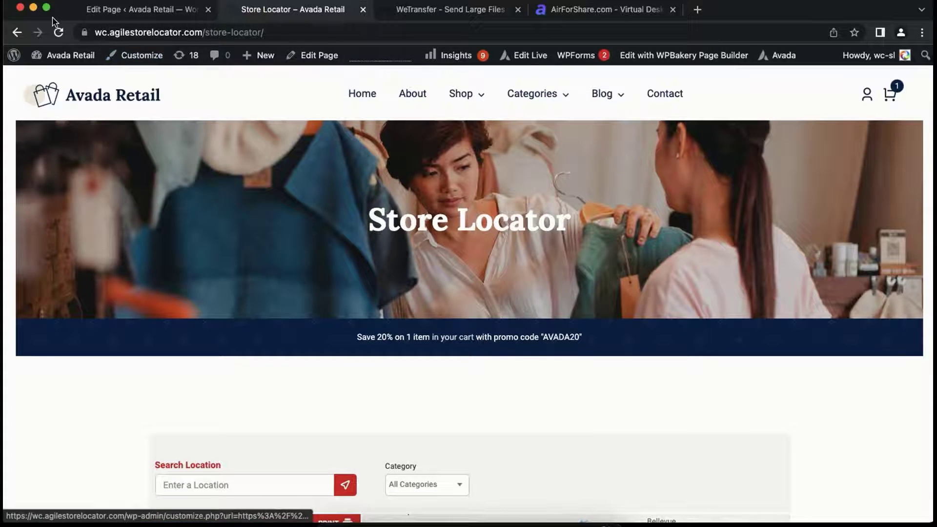
Follow Amanda Food Court's Website link to its store-locator-3/amanda-food-court-uitenhage detail page.
scroll(157, 205, "down", 3)
scroll(177, 229, "down", 3)
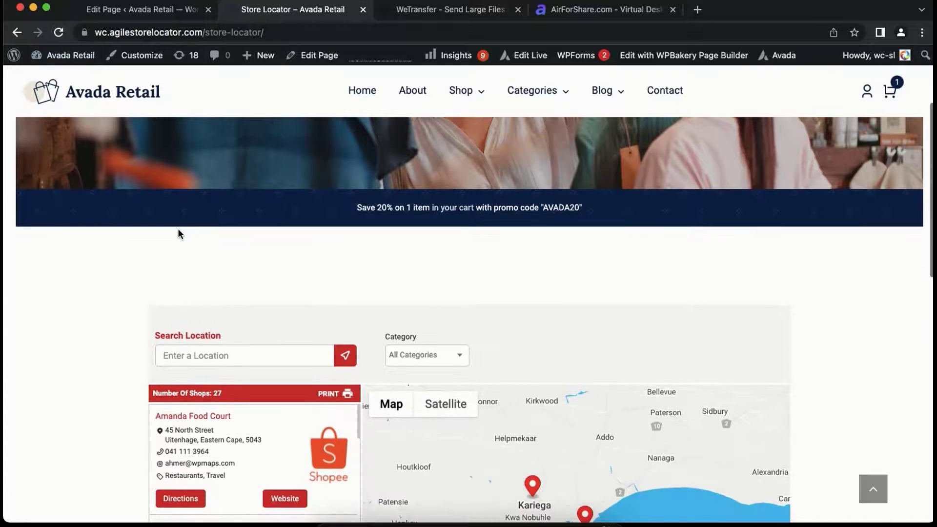
scroll(179, 231, "down", 3)
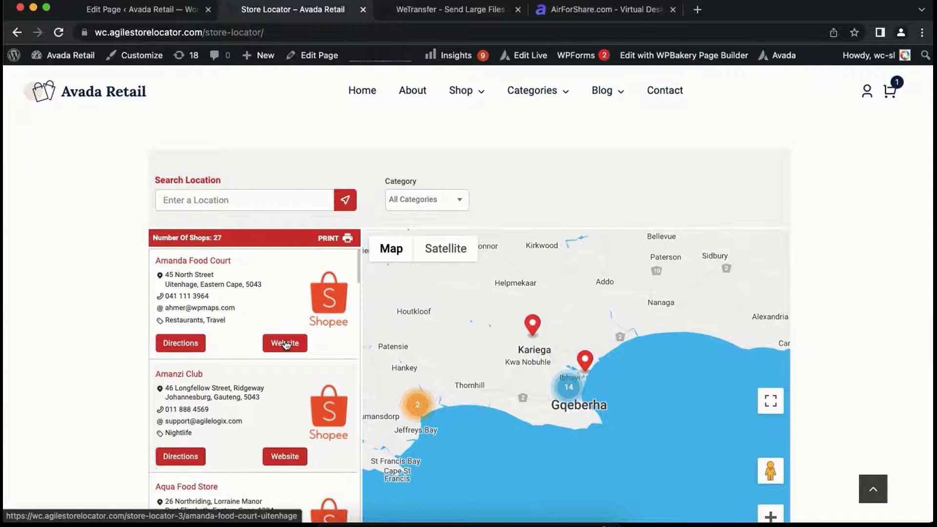
left_click(285, 344)
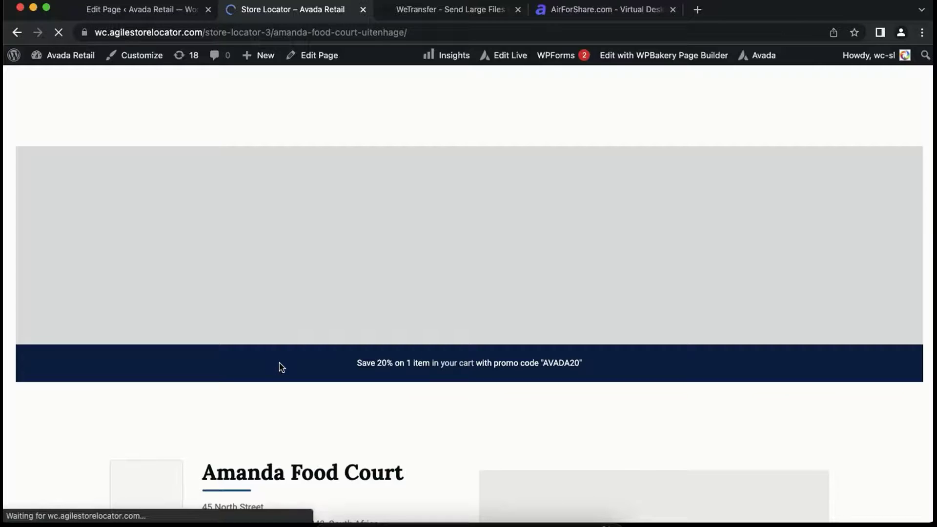
scroll(280, 364, "down", 6)
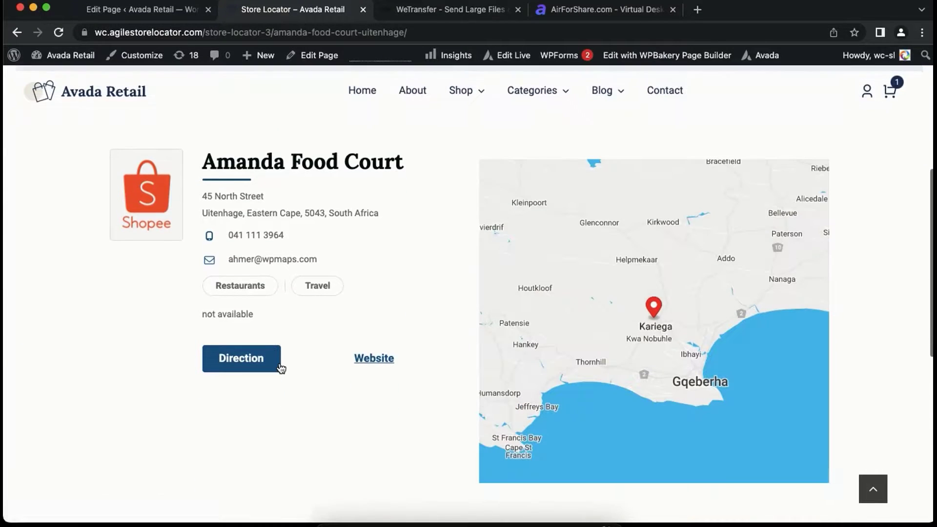